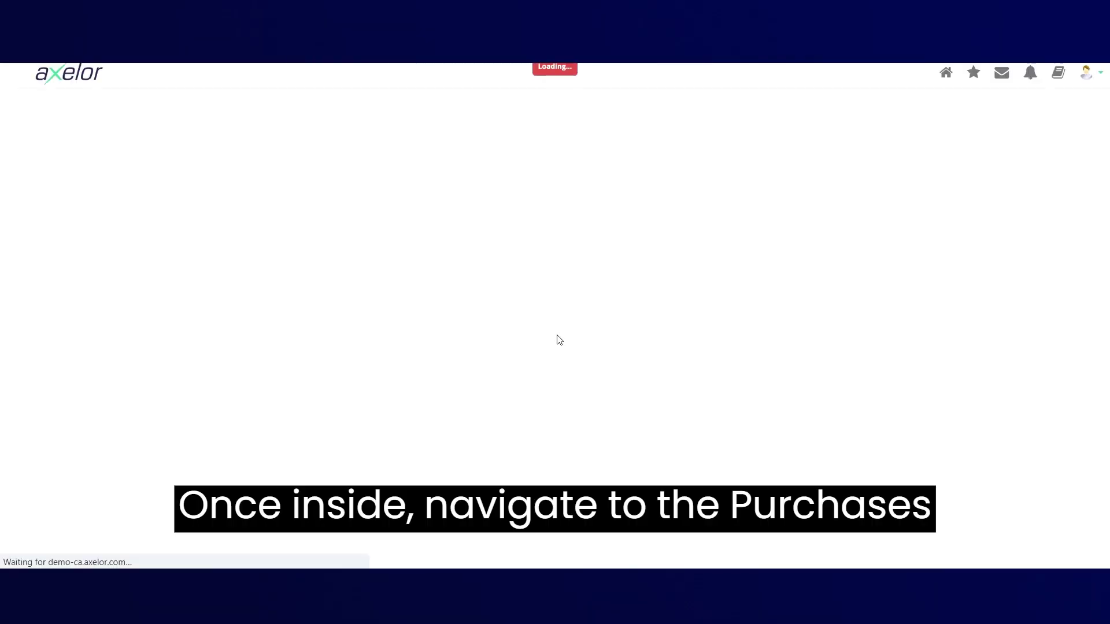
Dismiss the change-password prompt and start a new purchase order from Purchases > Purchase orders
{"action": "left_click", "coordinate": [672, 225]}
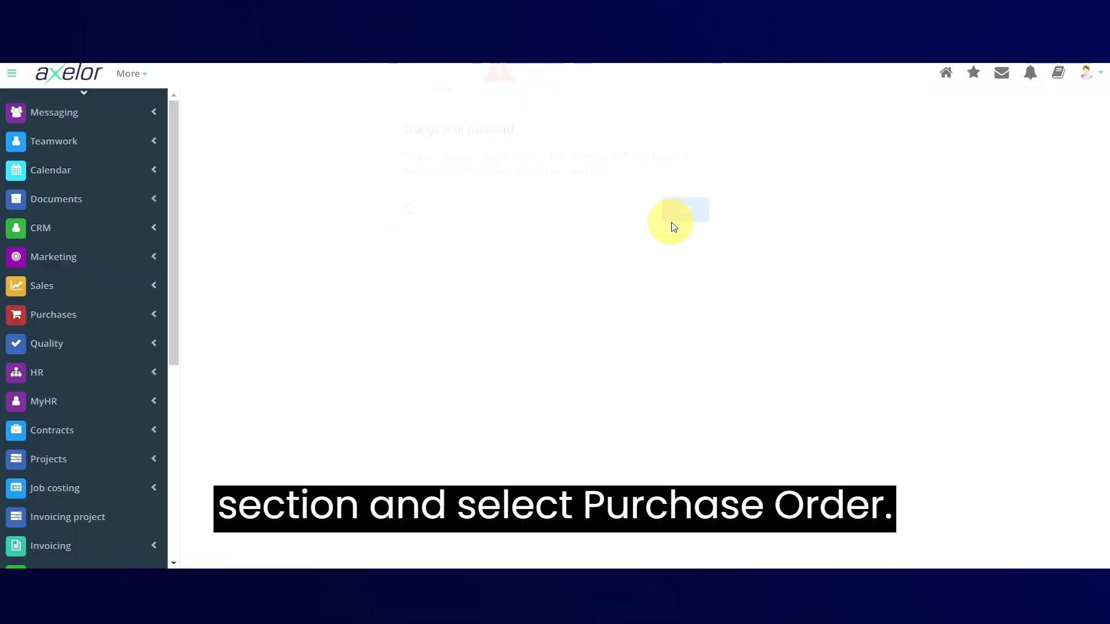
{"action": "left_click", "coordinate": [100, 314]}
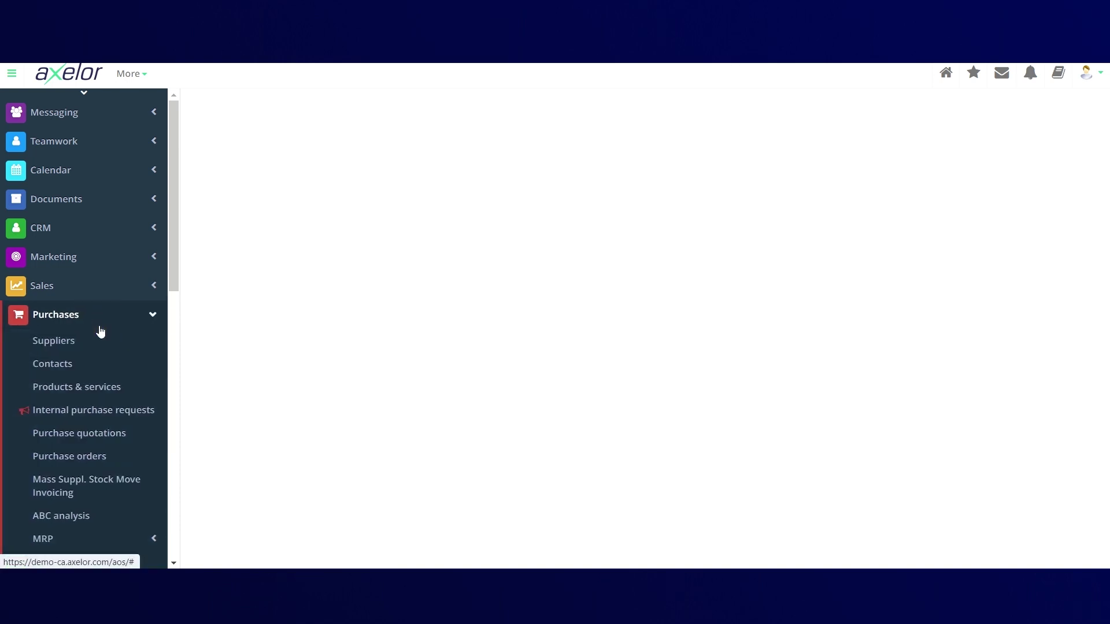
{"action": "left_click", "coordinate": [96, 456]}
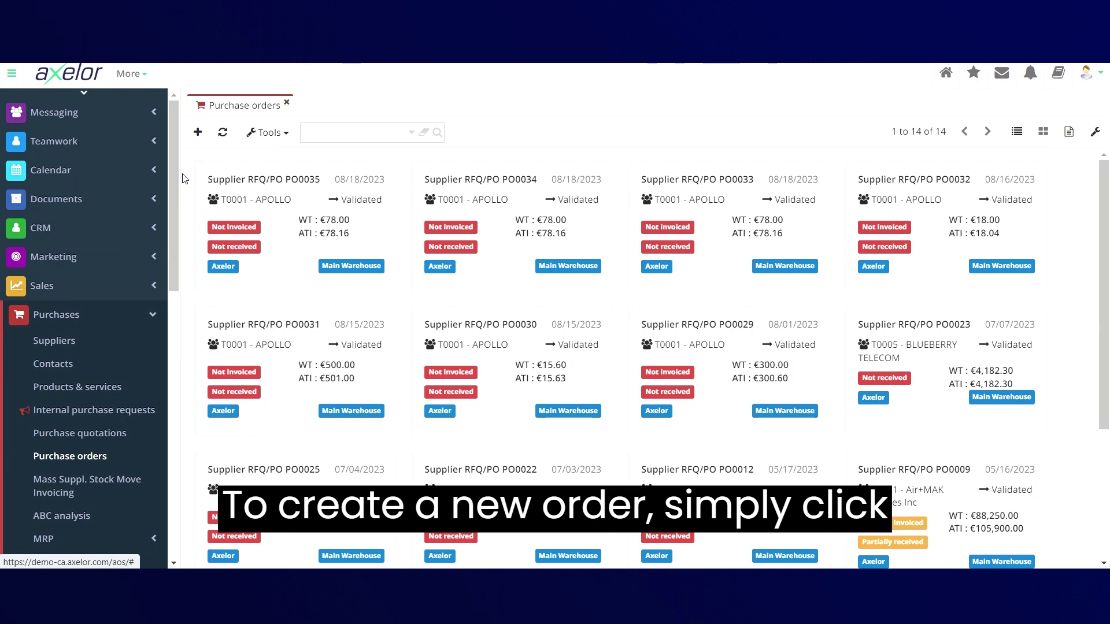
{"action": "left_click", "coordinate": [203, 136]}
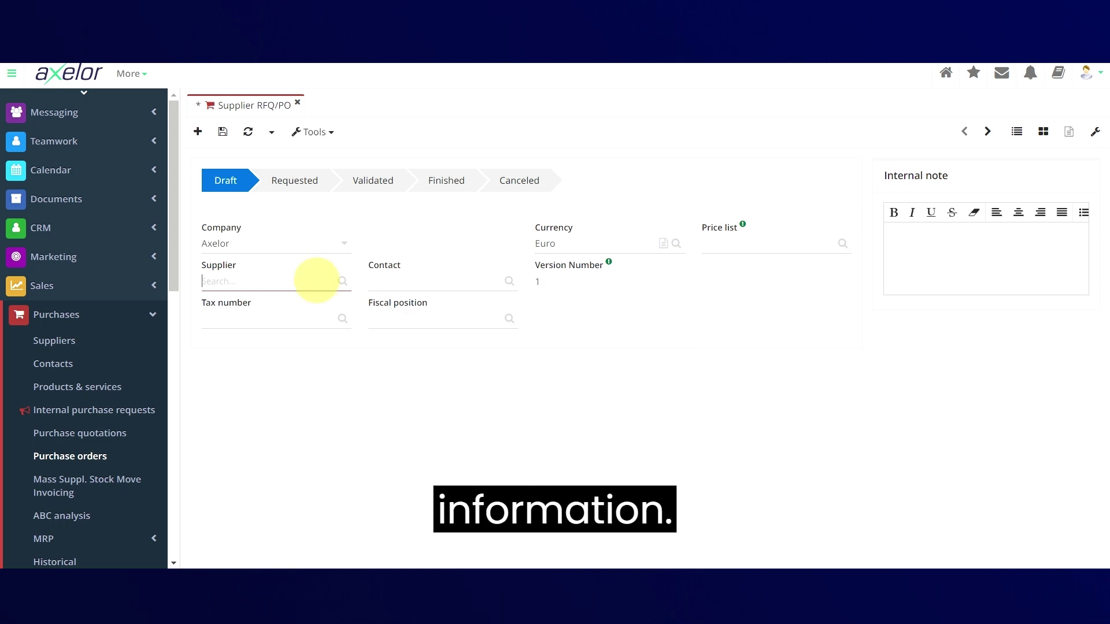
Set supplier T0001 - APOLLO, its first contact, Euro currency and the AirMak Pricelist 2023 price list
{"action": "left_click", "coordinate": [315, 281]}
{"action": "left_click", "coordinate": [316, 304]}
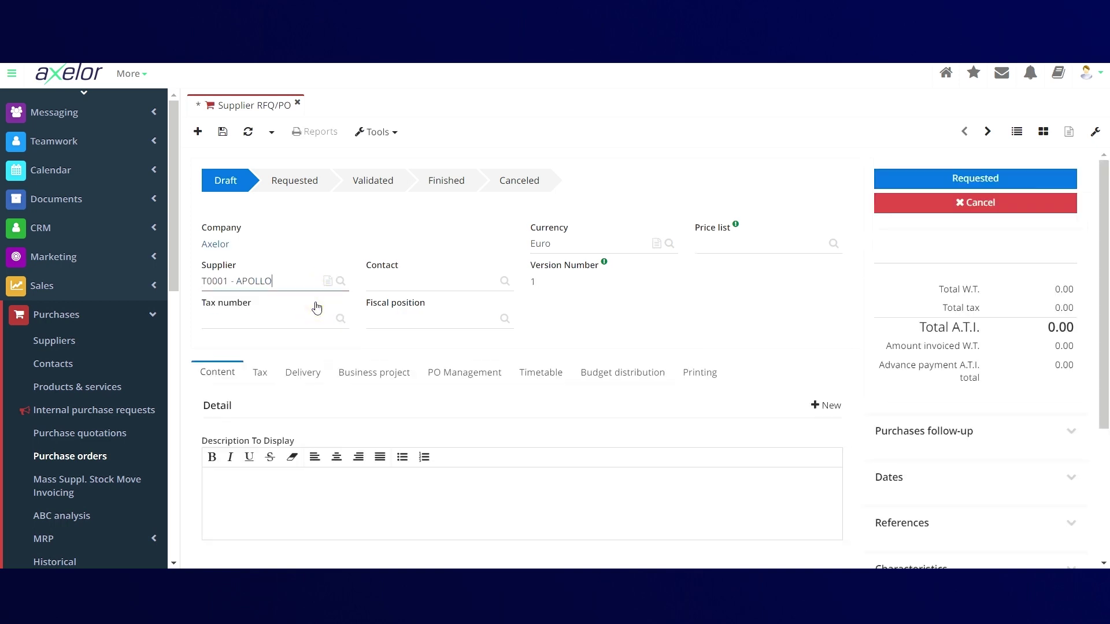
{"action": "right_click", "coordinate": [430, 287]}
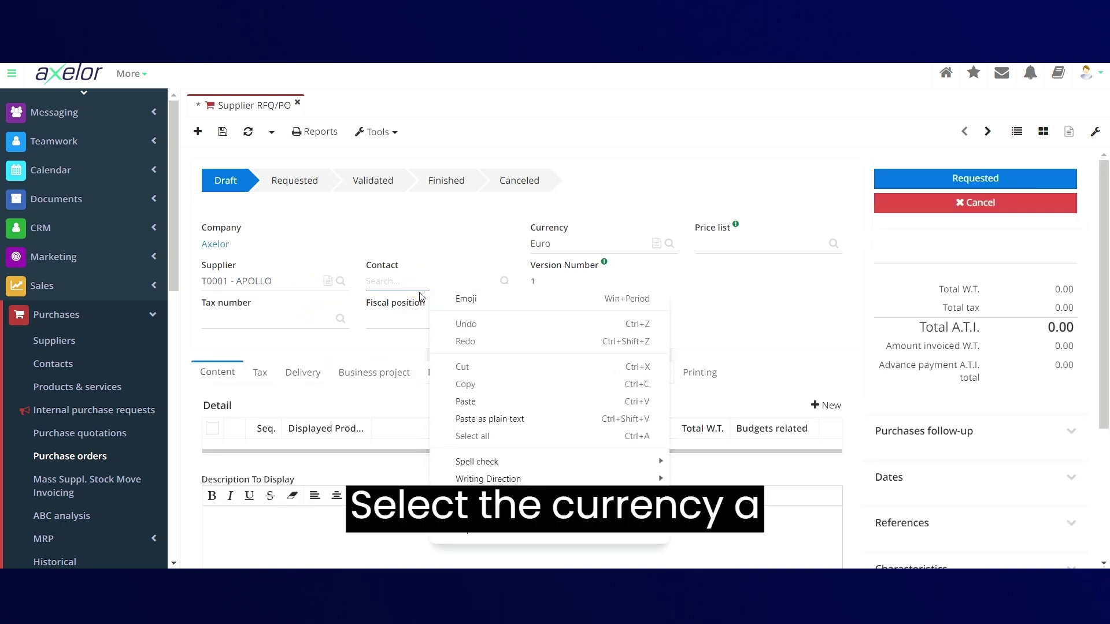
{"action": "left_click", "coordinate": [410, 282]}
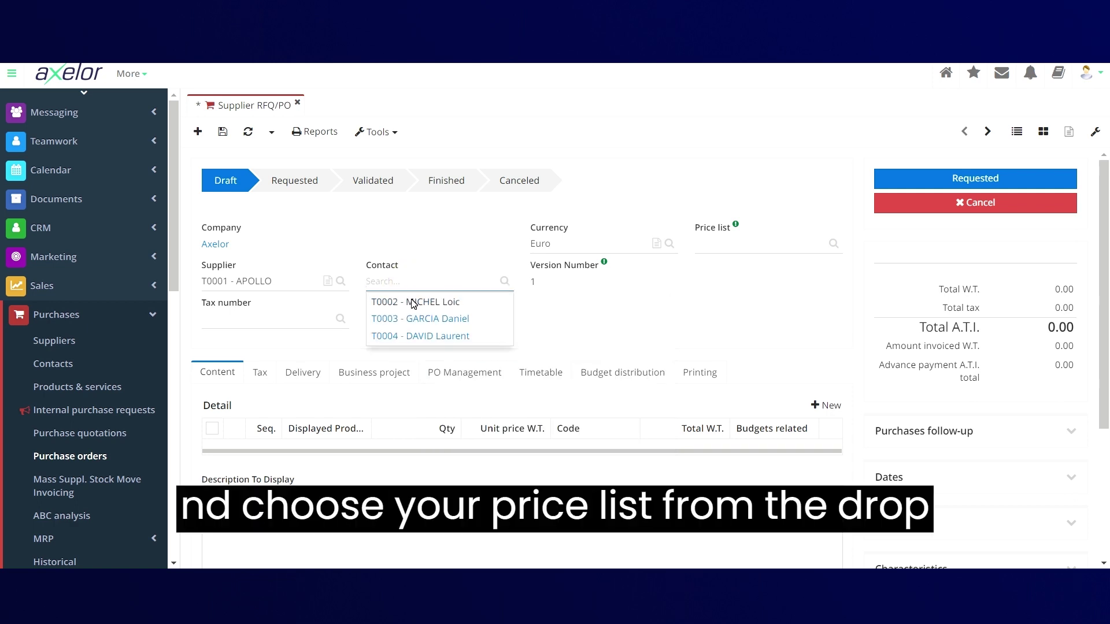
{"action": "left_click", "coordinate": [412, 302]}
{"action": "left_click", "coordinate": [662, 244]}
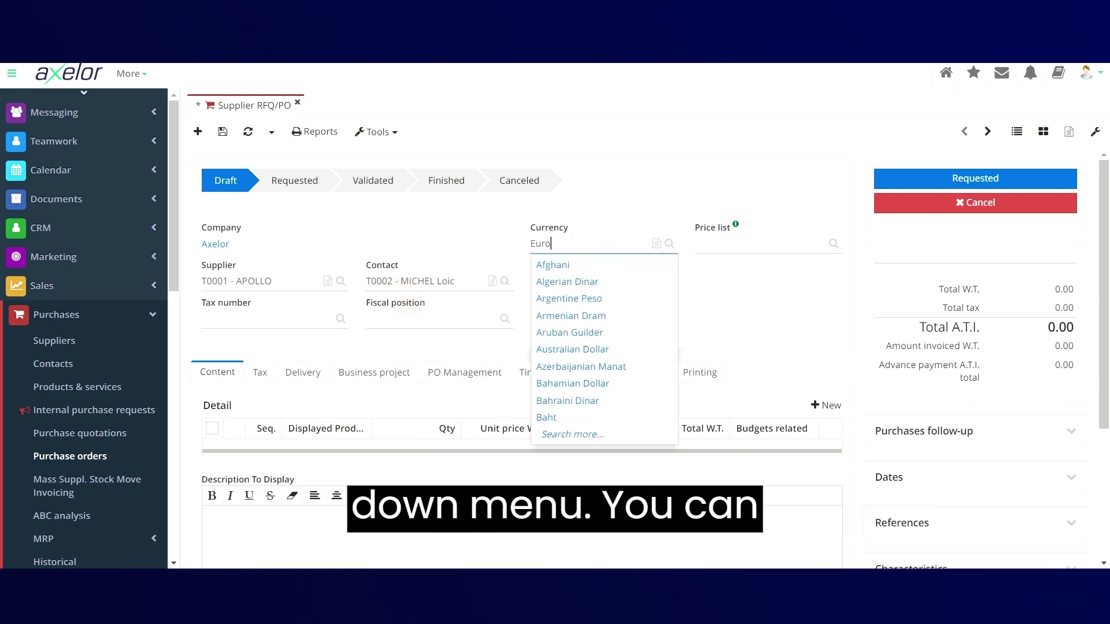
{"action": "left_click", "coordinate": [711, 243]}
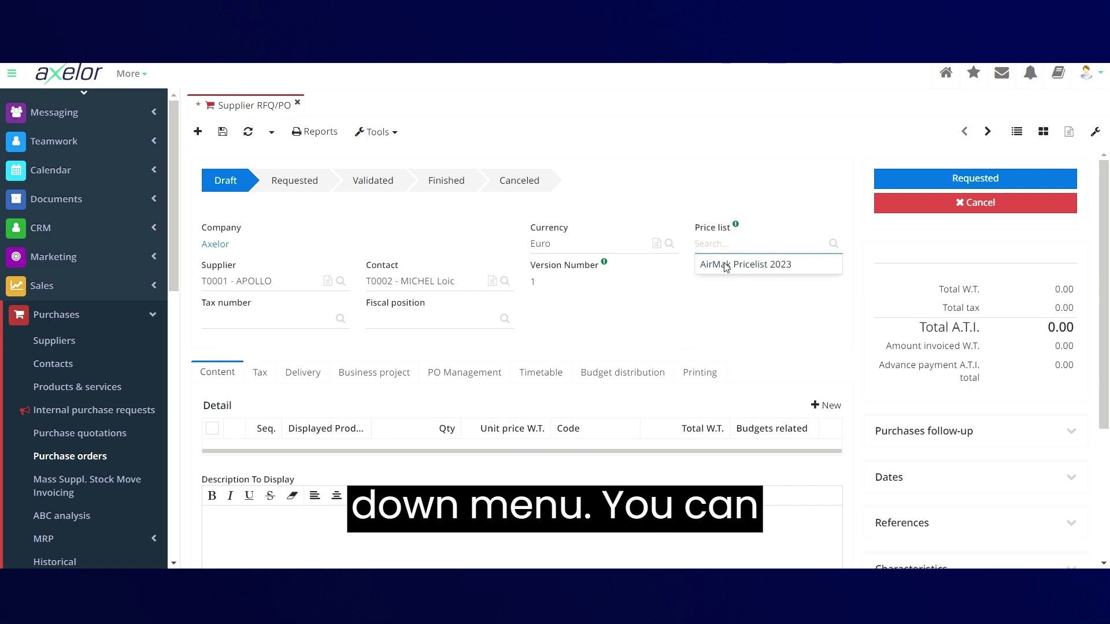
{"action": "left_click", "coordinate": [727, 265]}
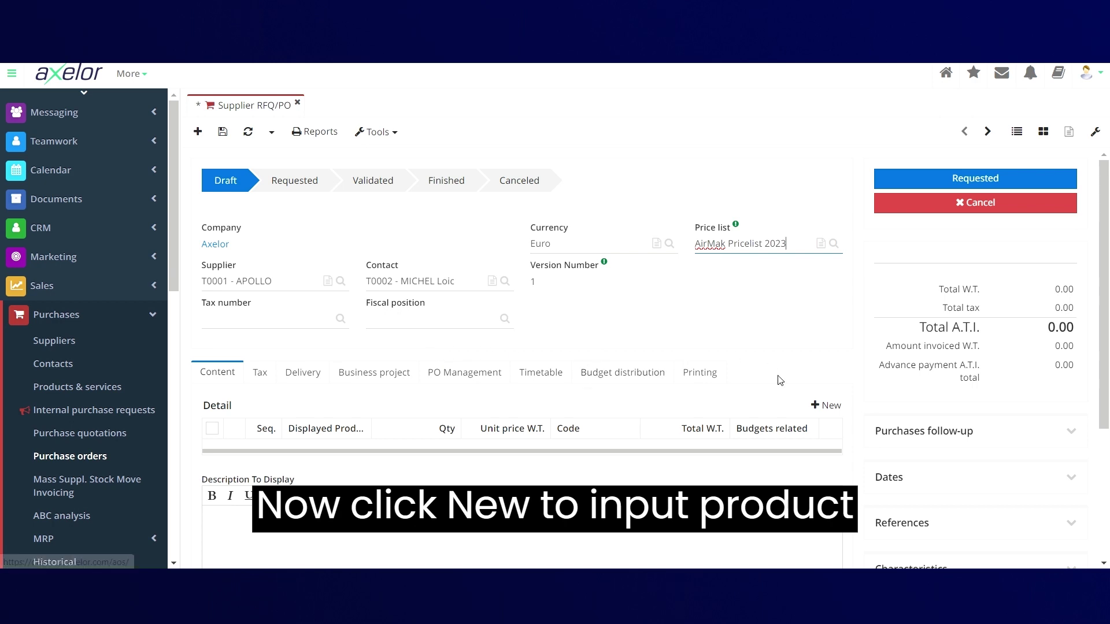
Add an order line for 5 [CONS-0001] Cables sets in Box of 1000 Pces, totalling 78.00
{"action": "left_click", "coordinate": [814, 407]}
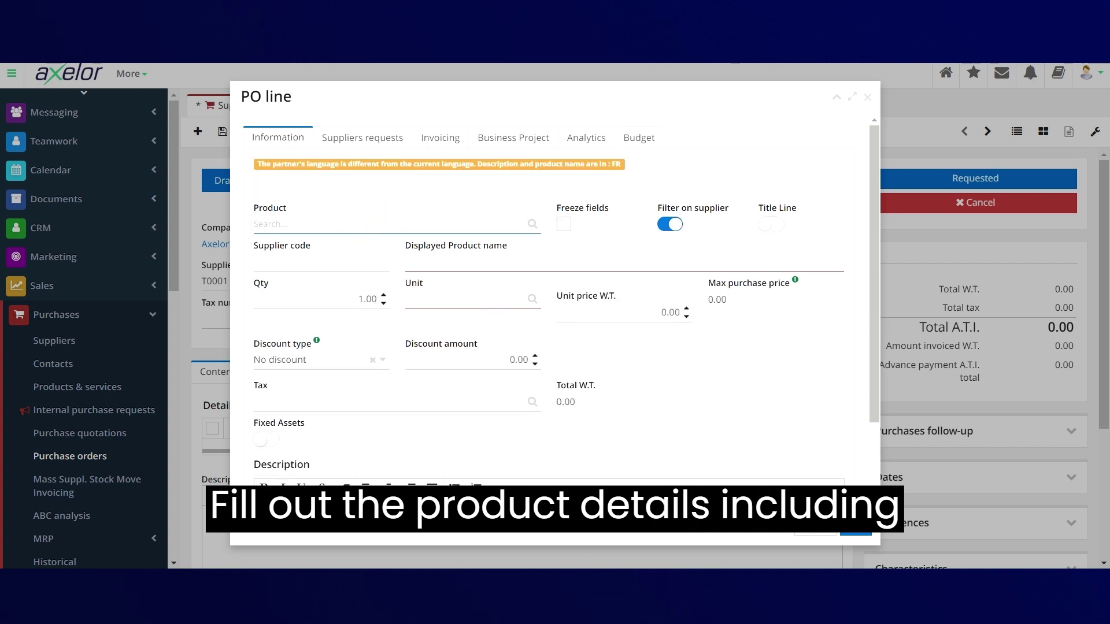
{"action": "left_click", "coordinate": [376, 225]}
{"action": "left_click", "coordinate": [373, 242]}
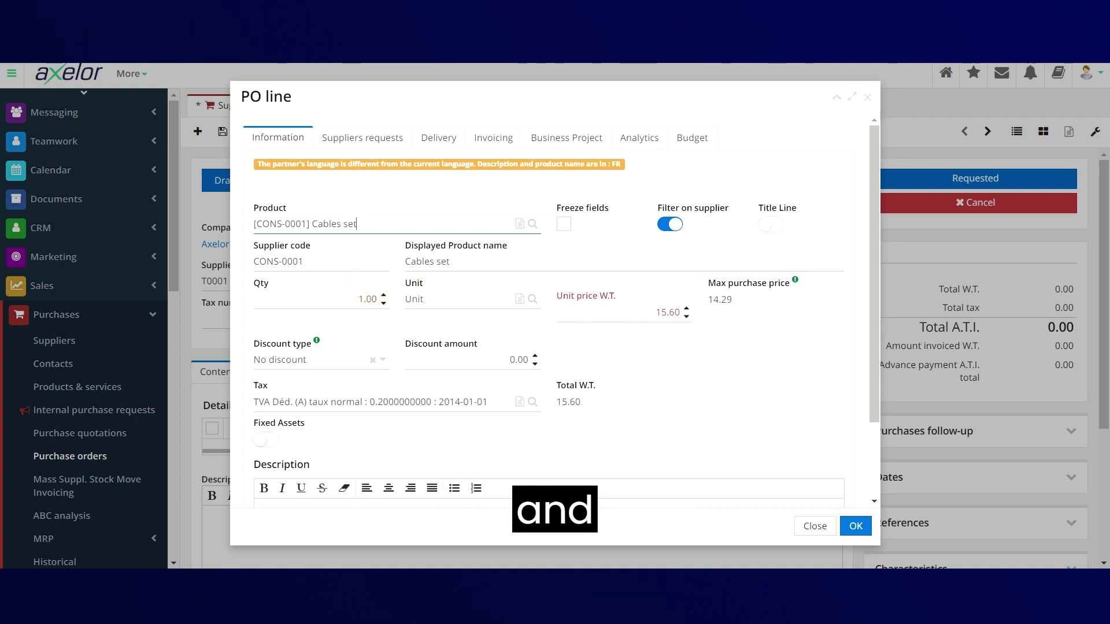
{"action": "left_click", "coordinate": [362, 299]}
{"action": "type", "text": "5"}
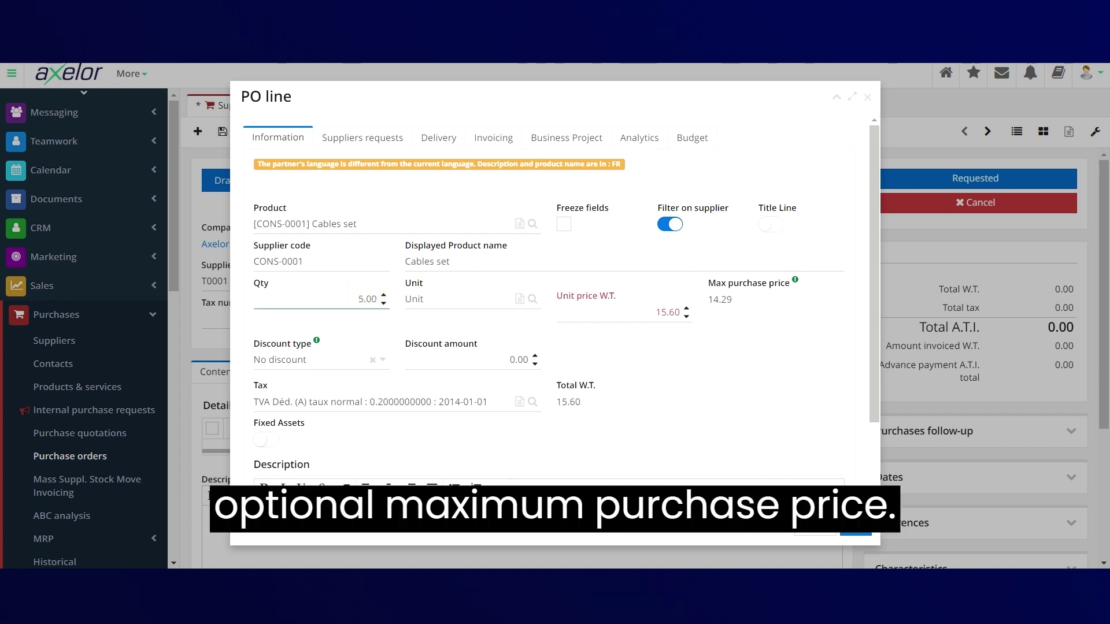
{"action": "left_click", "coordinate": [438, 299]}
{"action": "left_click", "coordinate": [436, 307]}
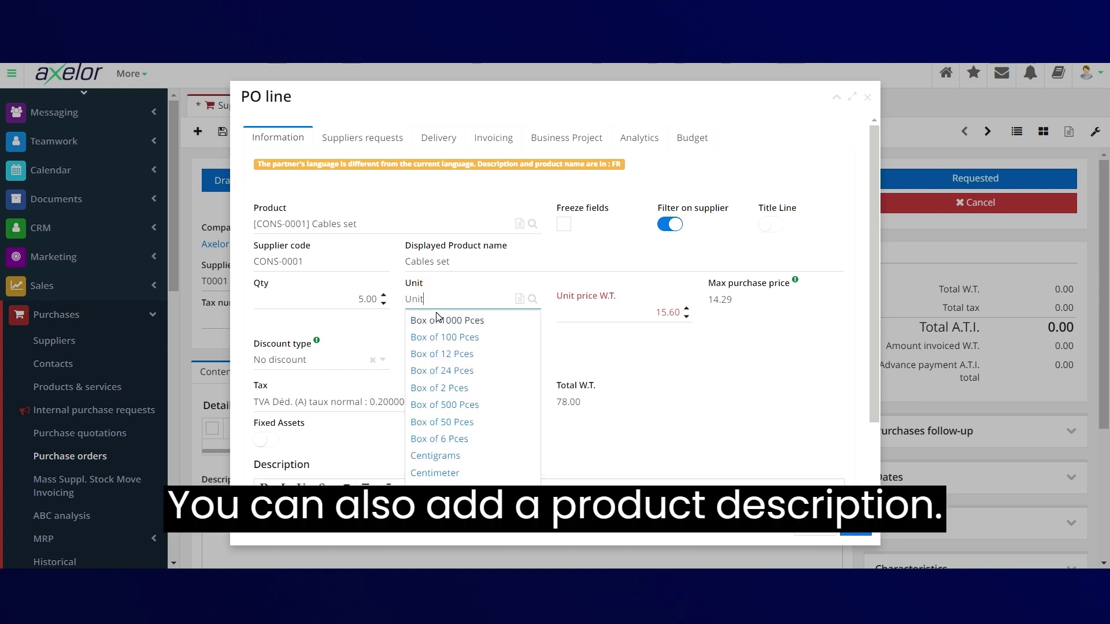
{"action": "left_click", "coordinate": [439, 321]}
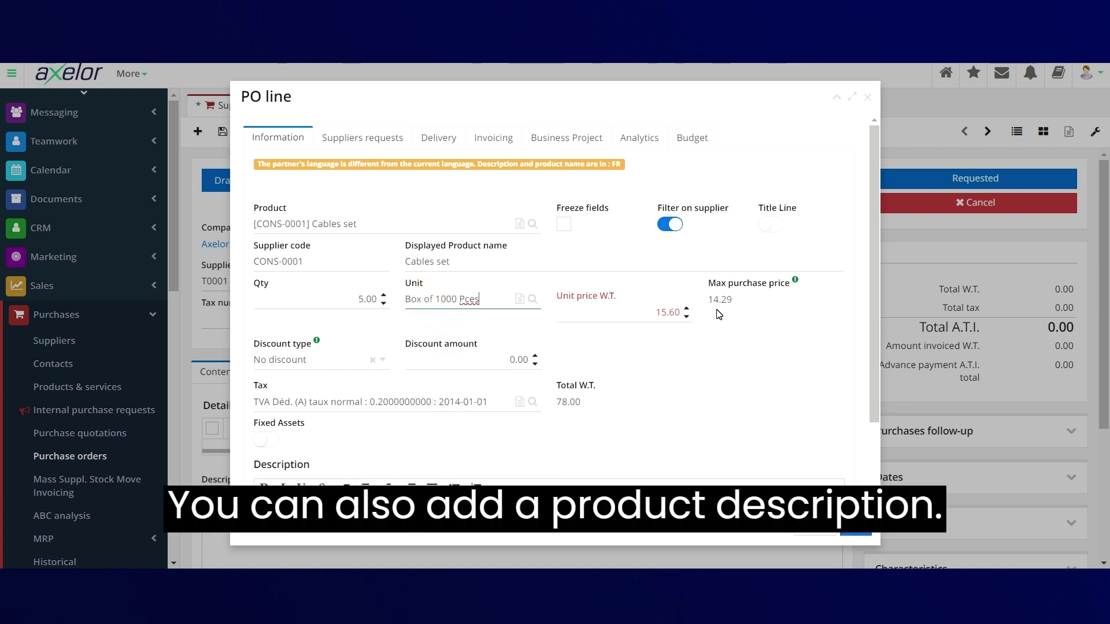
{"action": "scroll", "coordinate": [520, 453], "scroll_direction": "down", "scroll_amount": 3}
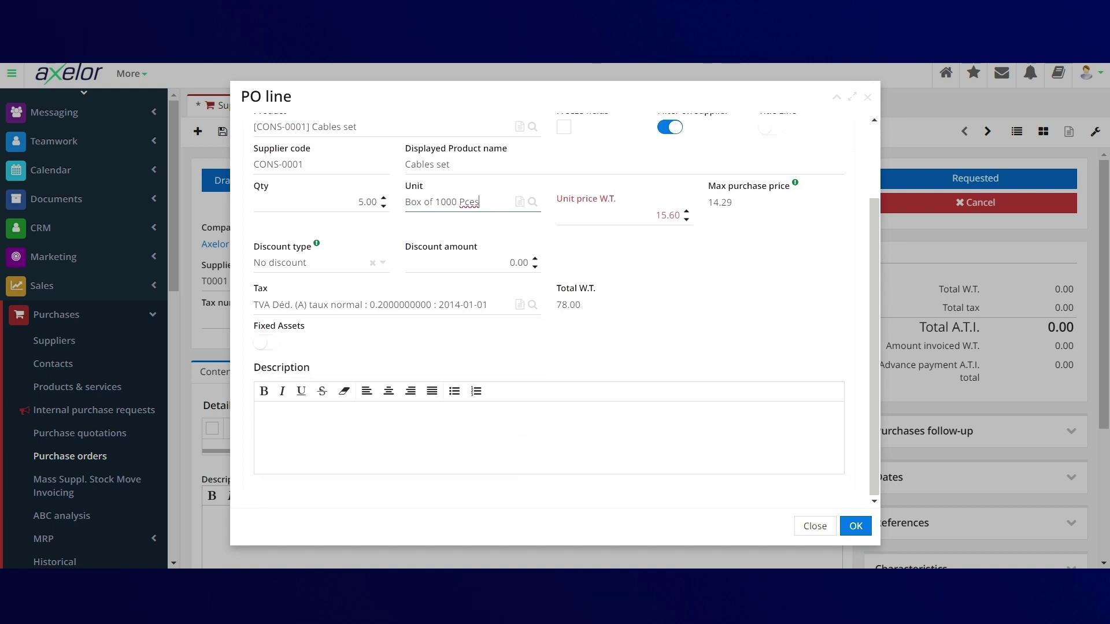
{"action": "scroll", "coordinate": [559, 441], "scroll_direction": "up", "scroll_amount": 3}
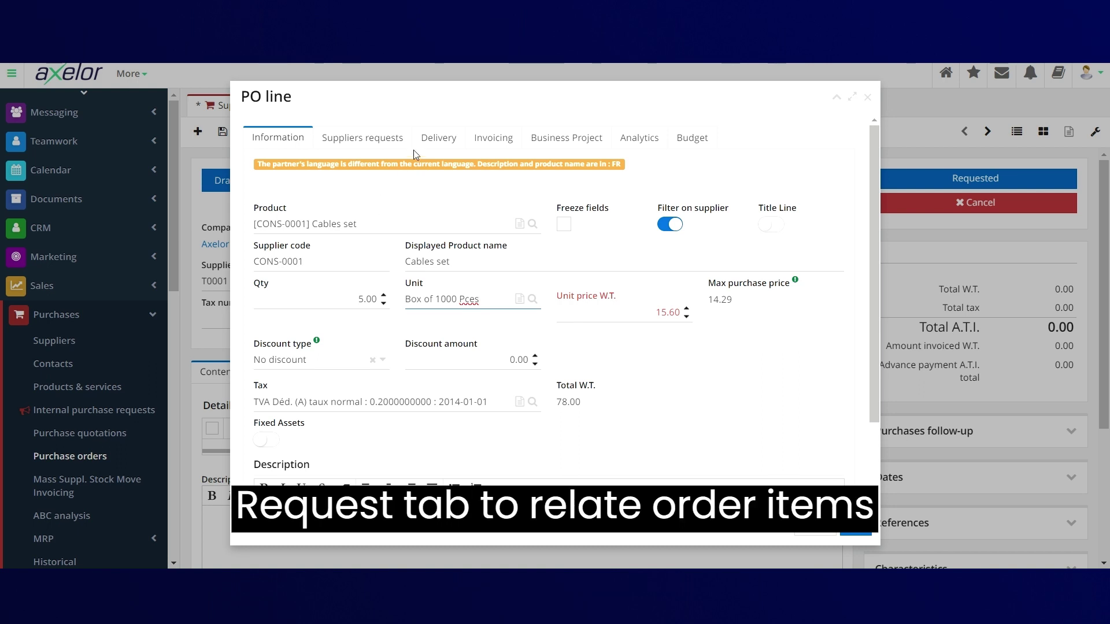
Review the Cables set line's supplier request, delivery, invoicing, business project and budget details, then return to Information
{"action": "left_click", "coordinate": [403, 141]}
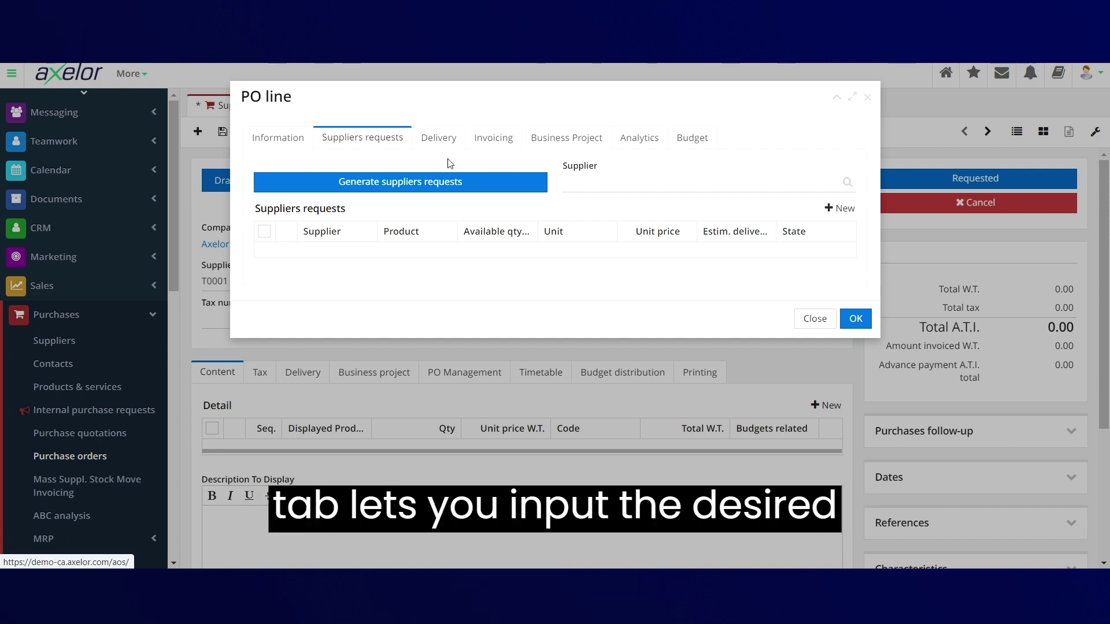
{"action": "left_click", "coordinate": [458, 142]}
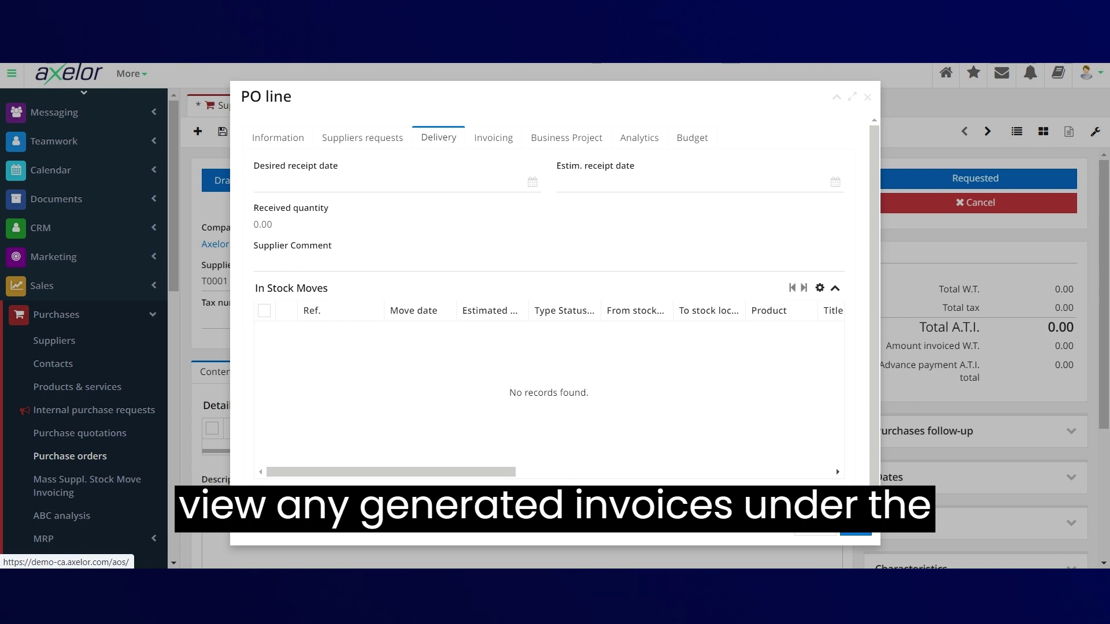
{"action": "left_click", "coordinate": [517, 146]}
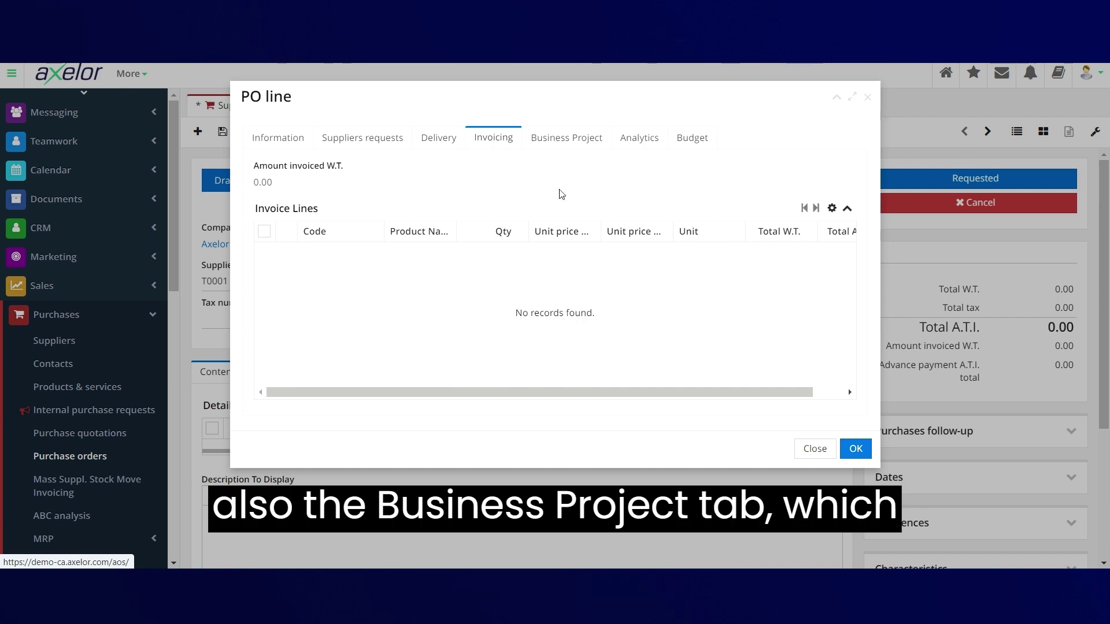
{"action": "left_click", "coordinate": [603, 146]}
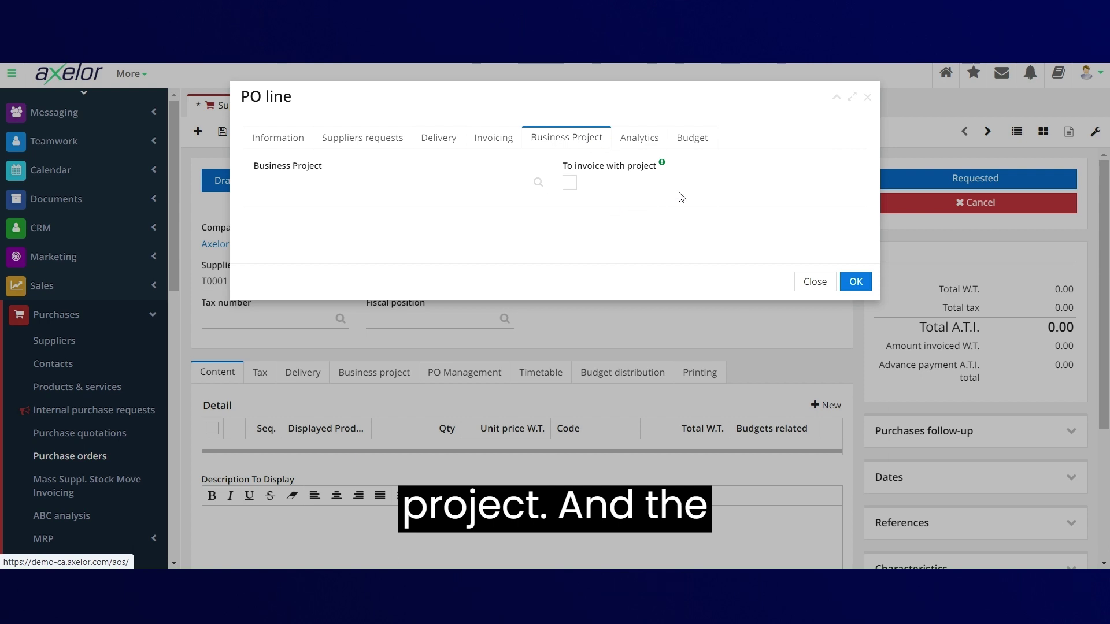
{"action": "left_click", "coordinate": [713, 148]}
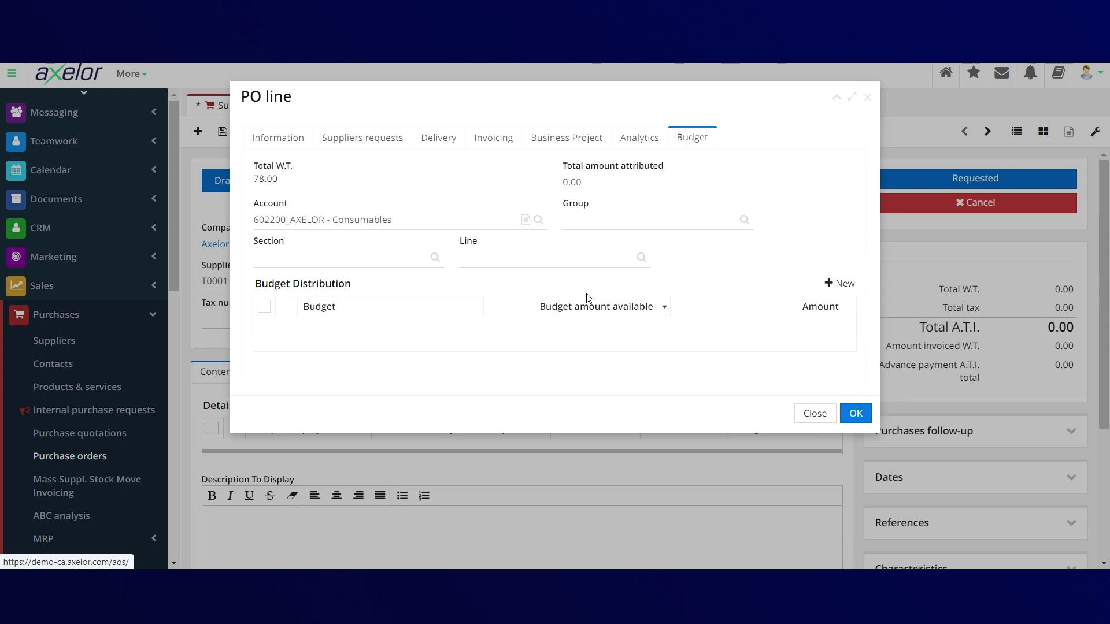
{"action": "left_click", "coordinate": [310, 152]}
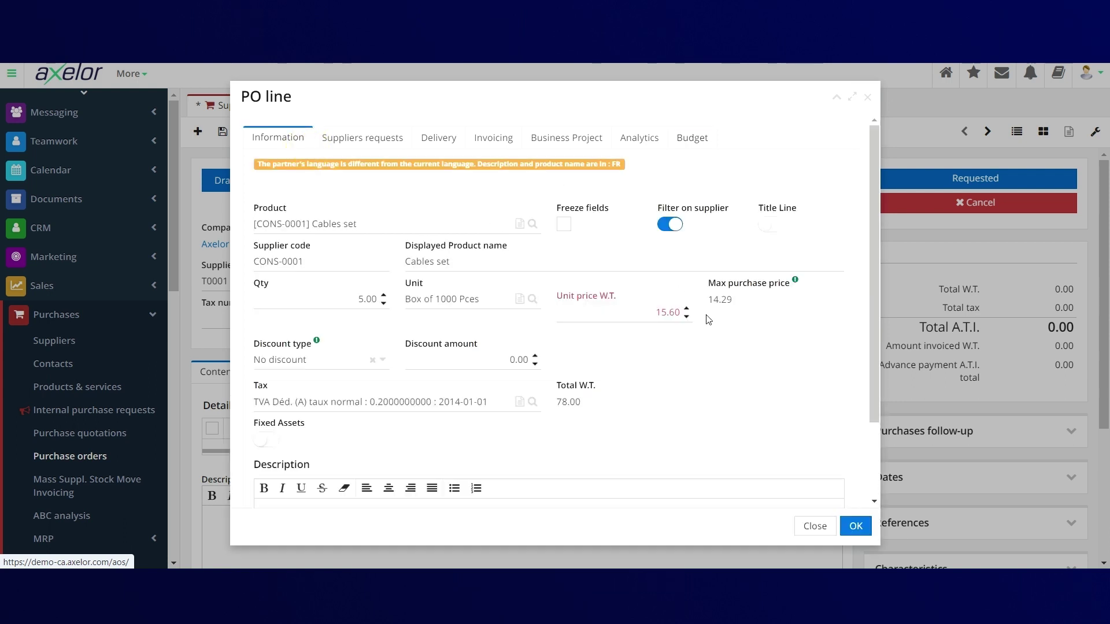
Confirm the Cables set line and submit the order as Requested quotation PO0036, accepting the budget warning
{"action": "left_click", "coordinate": [855, 530]}
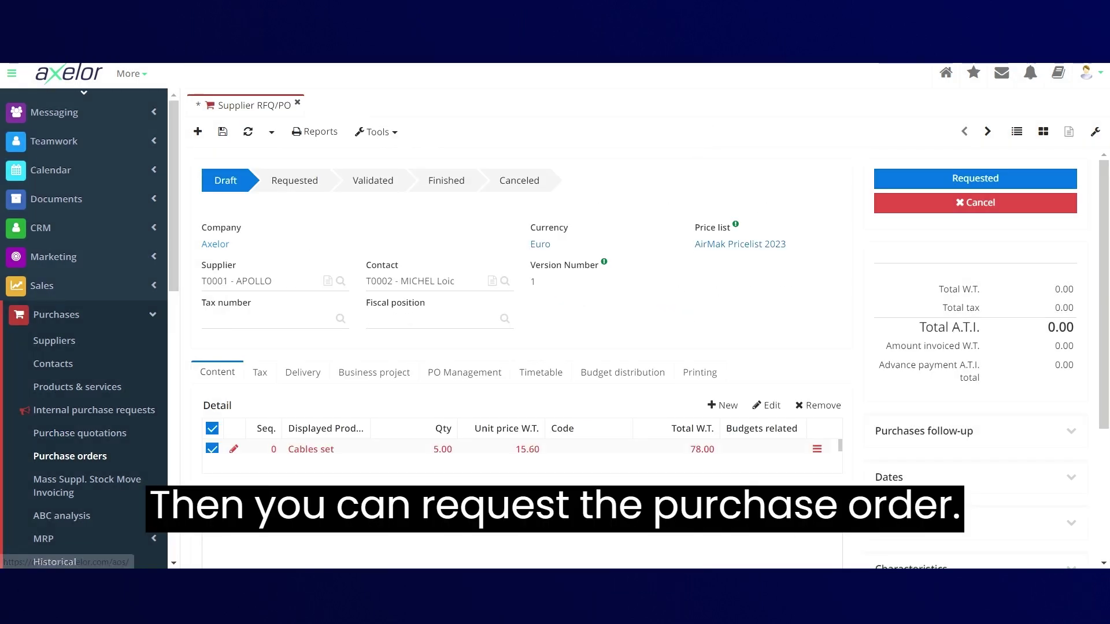
{"action": "left_click", "coordinate": [960, 178]}
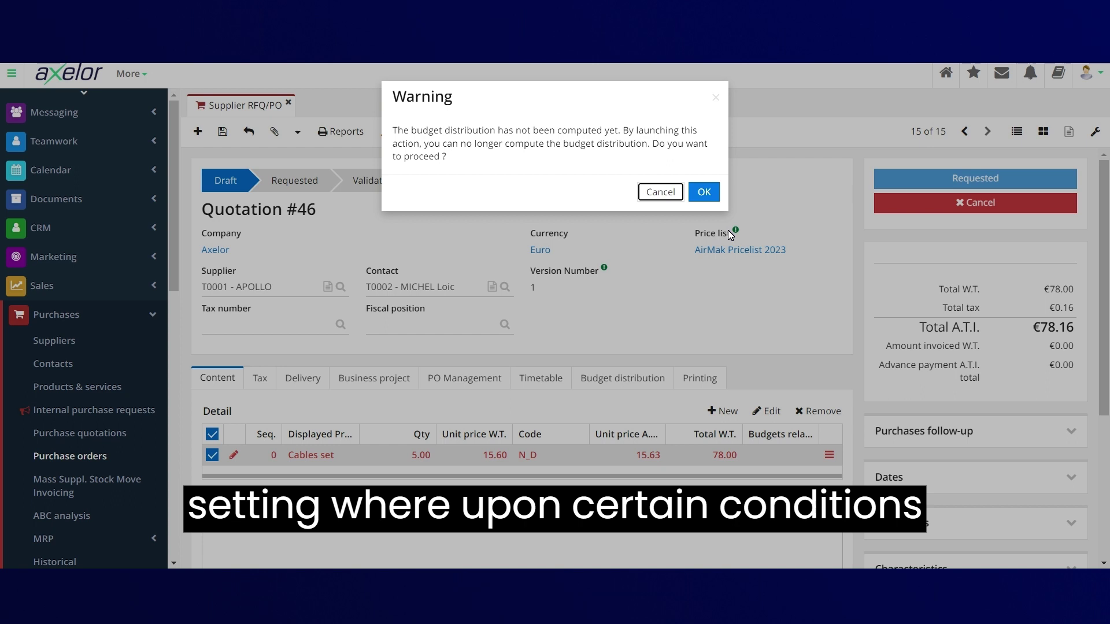
{"action": "left_click", "coordinate": [706, 193]}
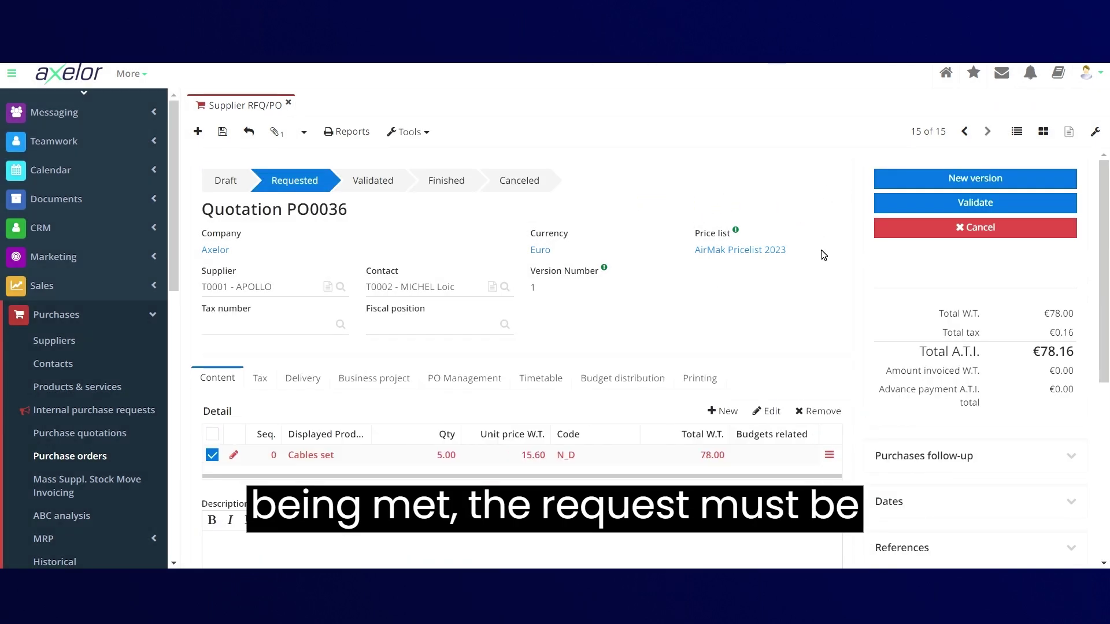
{"action": "scroll", "coordinate": [823, 254], "scroll_direction": "down", "scroll_amount": 1}
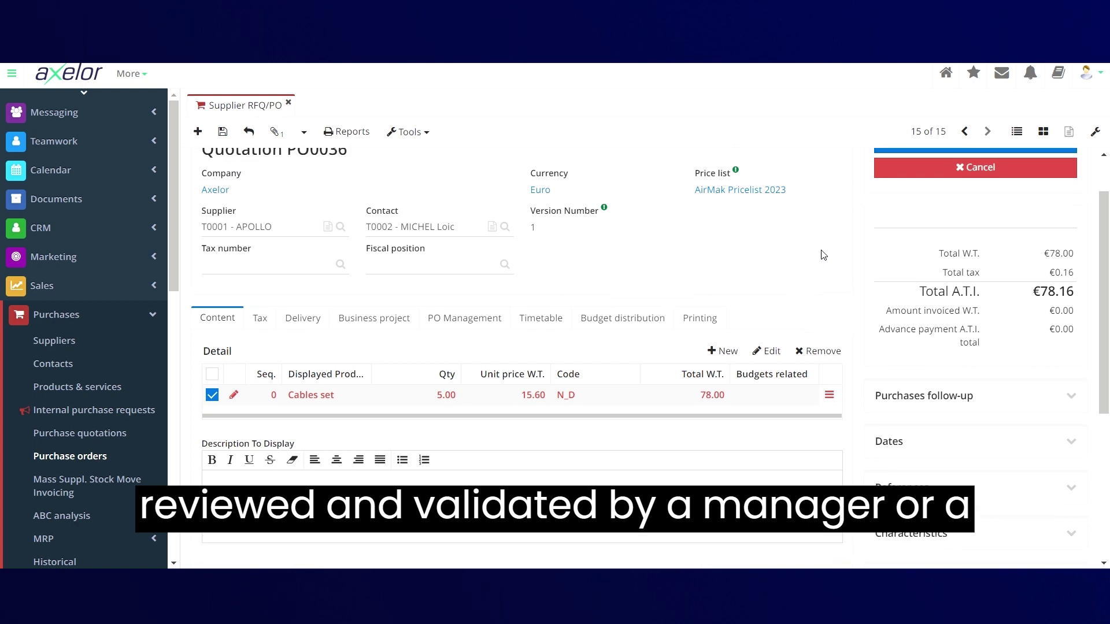
{"action": "scroll", "coordinate": [823, 254], "scroll_direction": "up", "scroll_amount": 1}
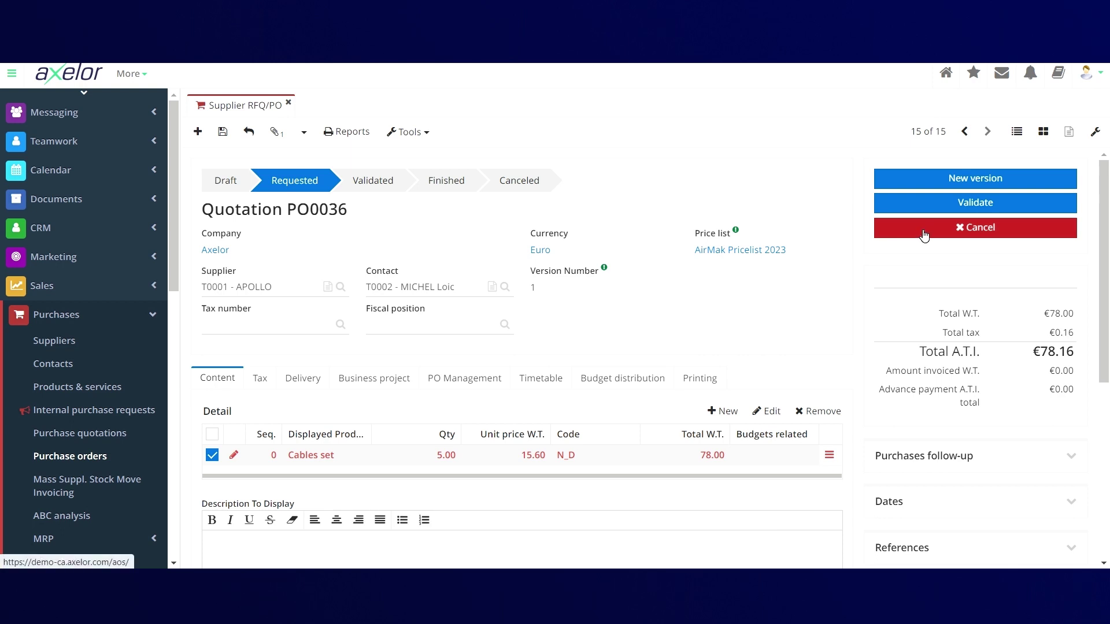
Validate PO0036 and set up invoice generation with the 'Invoice all' operation
{"action": "left_click", "coordinate": [909, 206]}
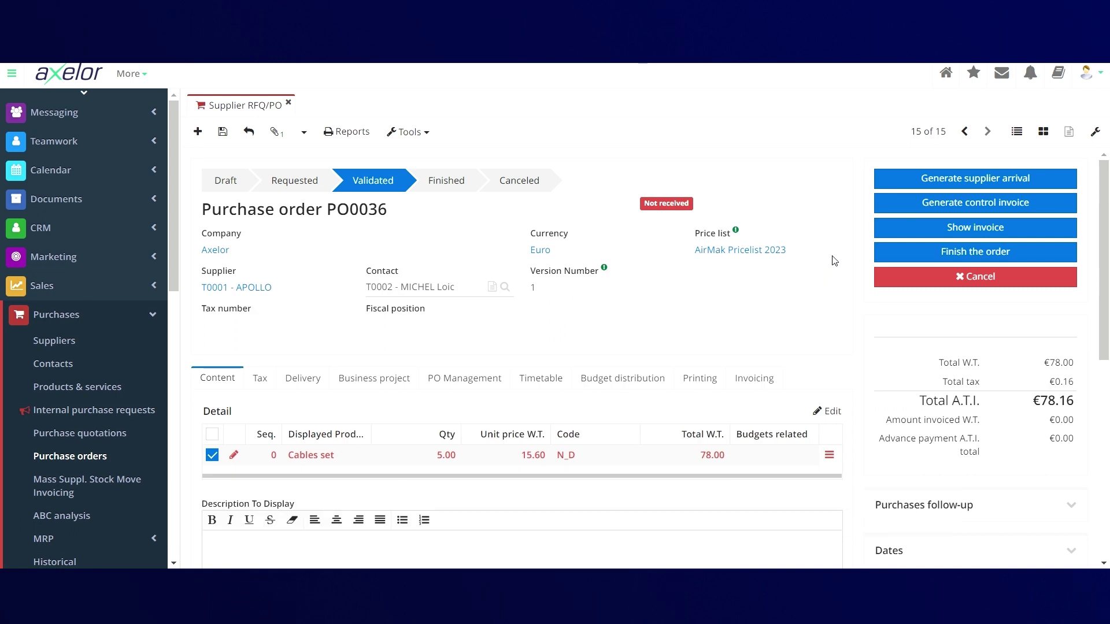
{"action": "left_click", "coordinate": [909, 208]}
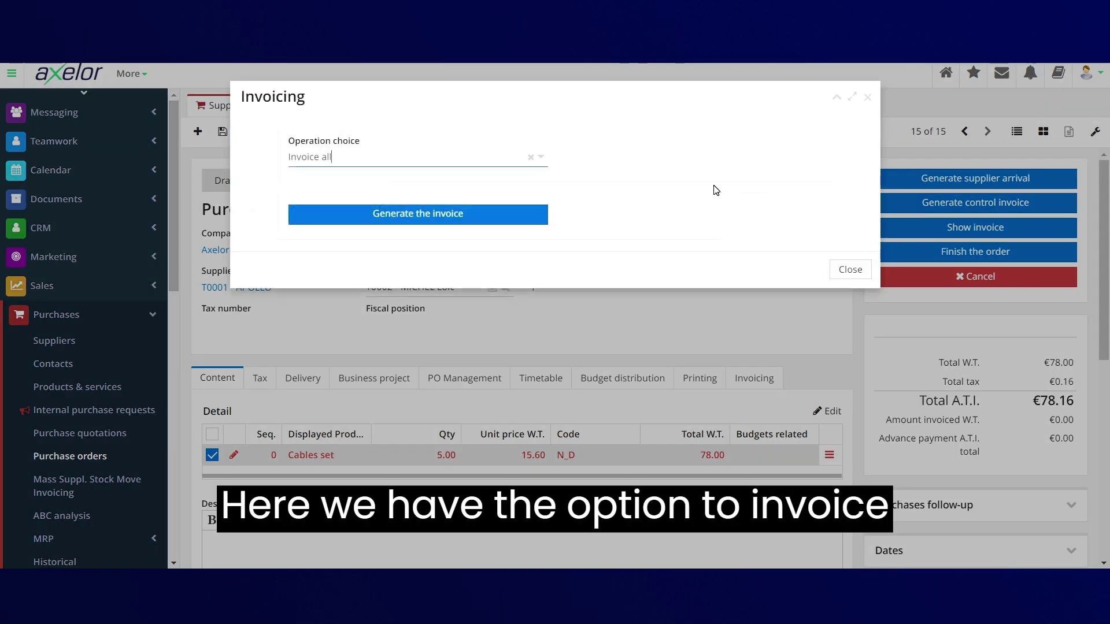
{"action": "left_click", "coordinate": [495, 158]}
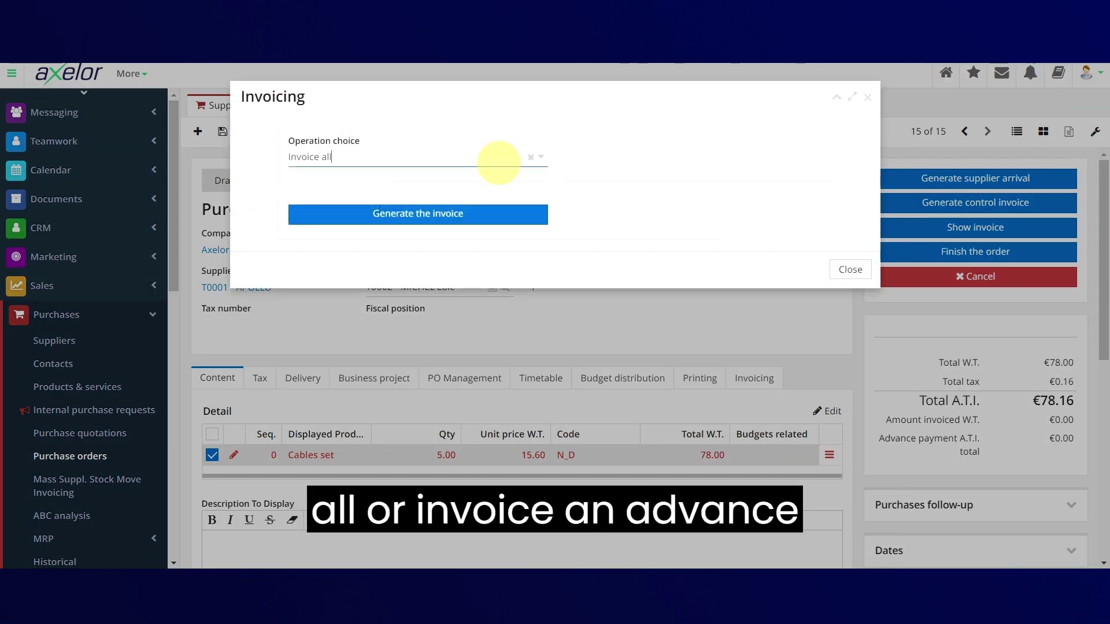
{"action": "left_click", "coordinate": [456, 179]}
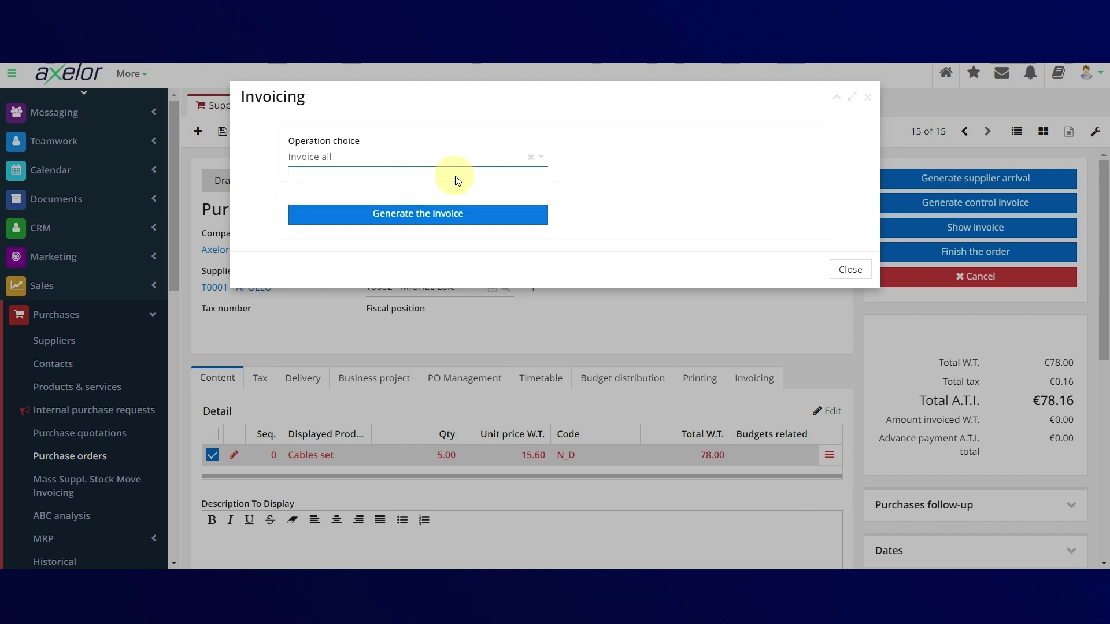
Generate draft invoice Proforma #47 (€78.16) and browse its Tax, Terms, Delivery, Business project and Accounting details
{"action": "left_click", "coordinate": [442, 218]}
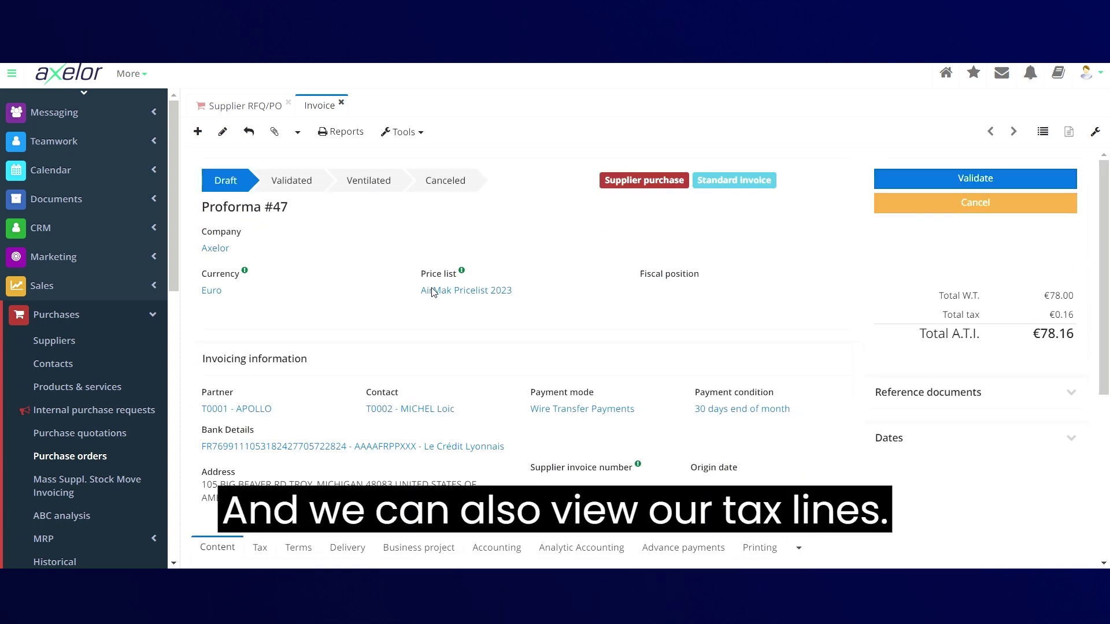
{"action": "scroll", "coordinate": [462, 315], "scroll_direction": "down", "scroll_amount": 3}
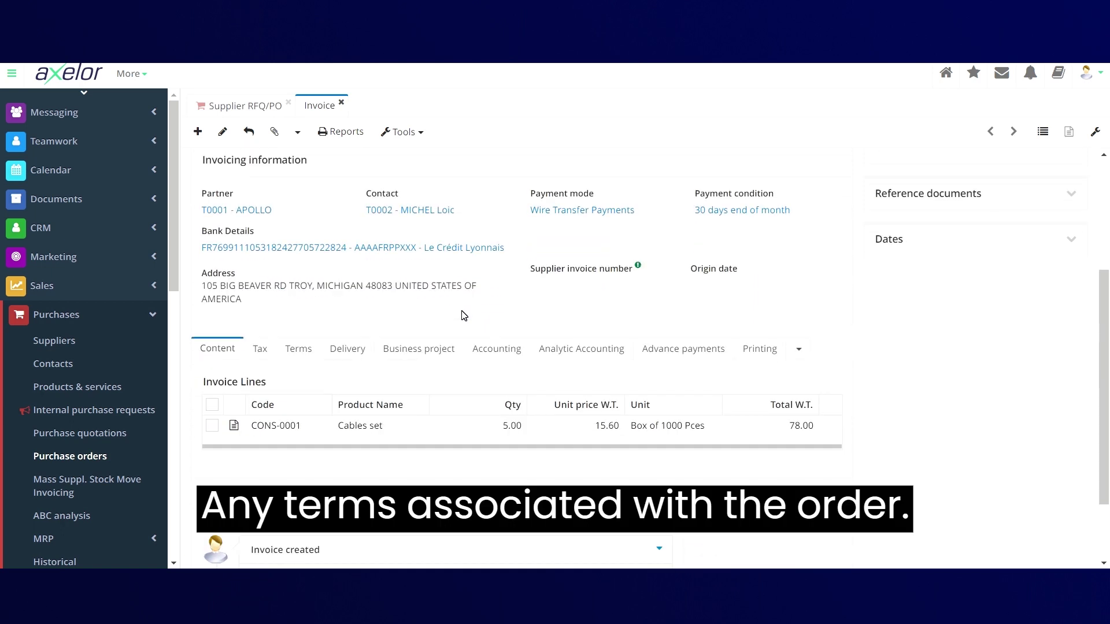
{"action": "left_click", "coordinate": [267, 353]}
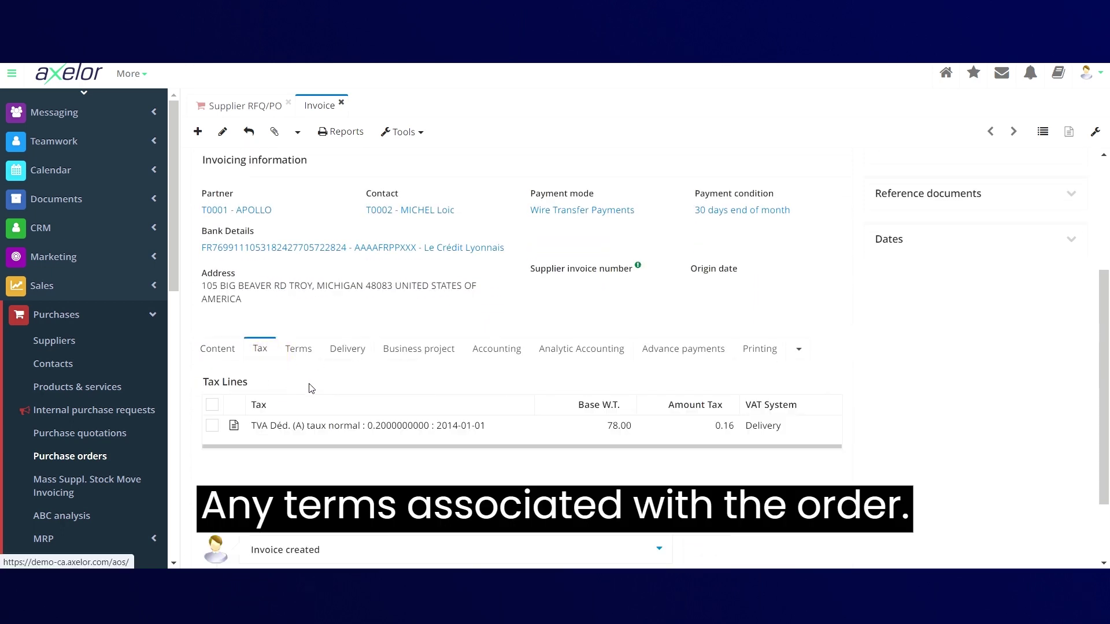
{"action": "left_click", "coordinate": [303, 351]}
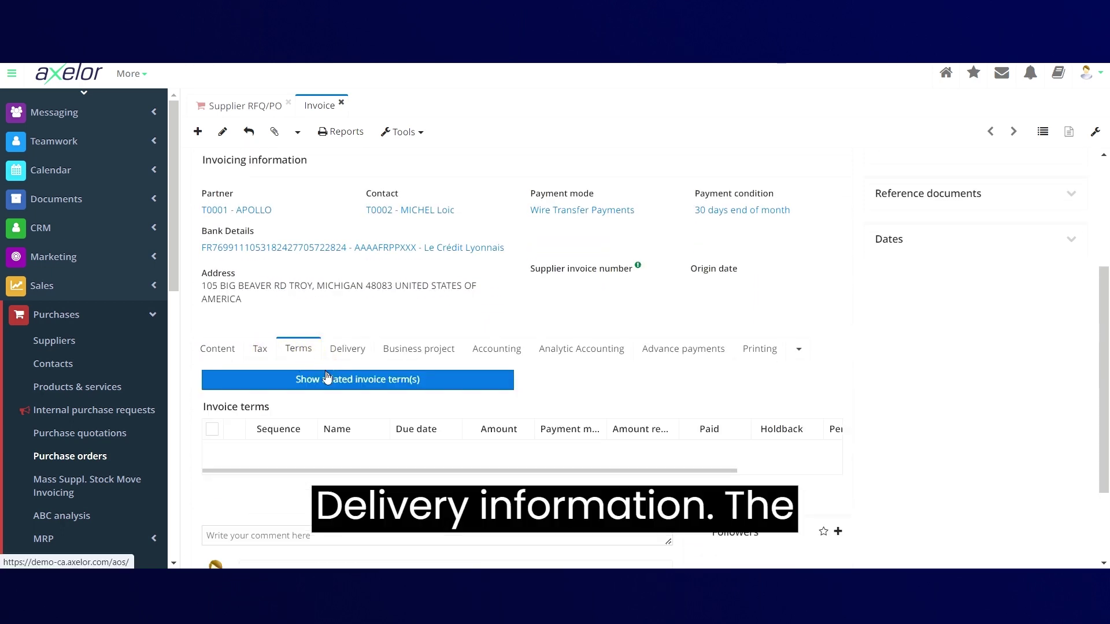
{"action": "left_click", "coordinate": [369, 354]}
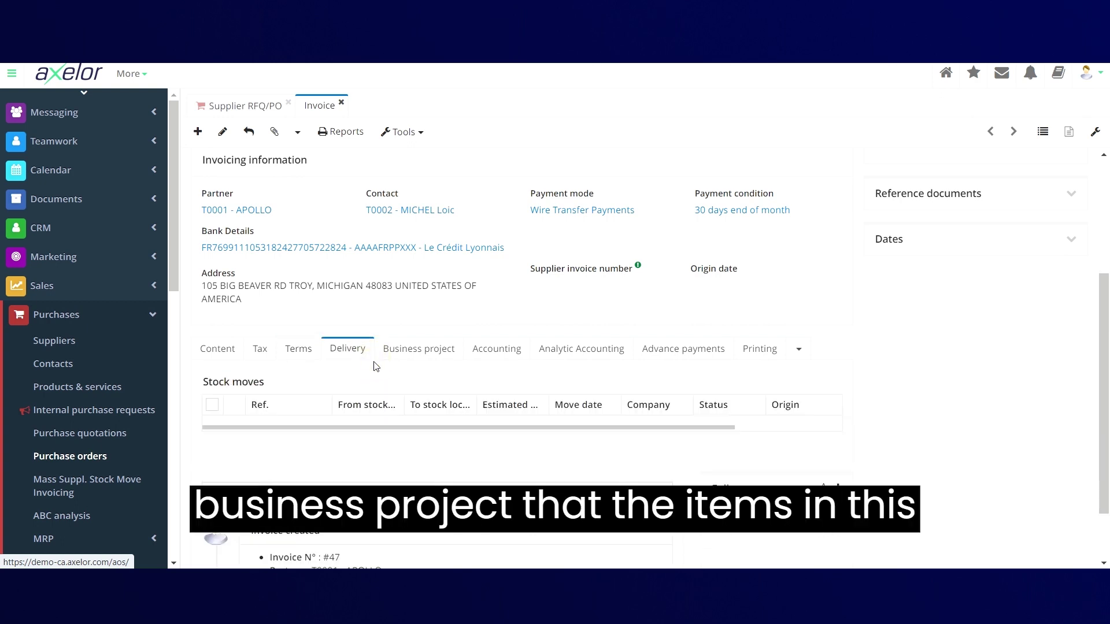
{"action": "left_click", "coordinate": [418, 362]}
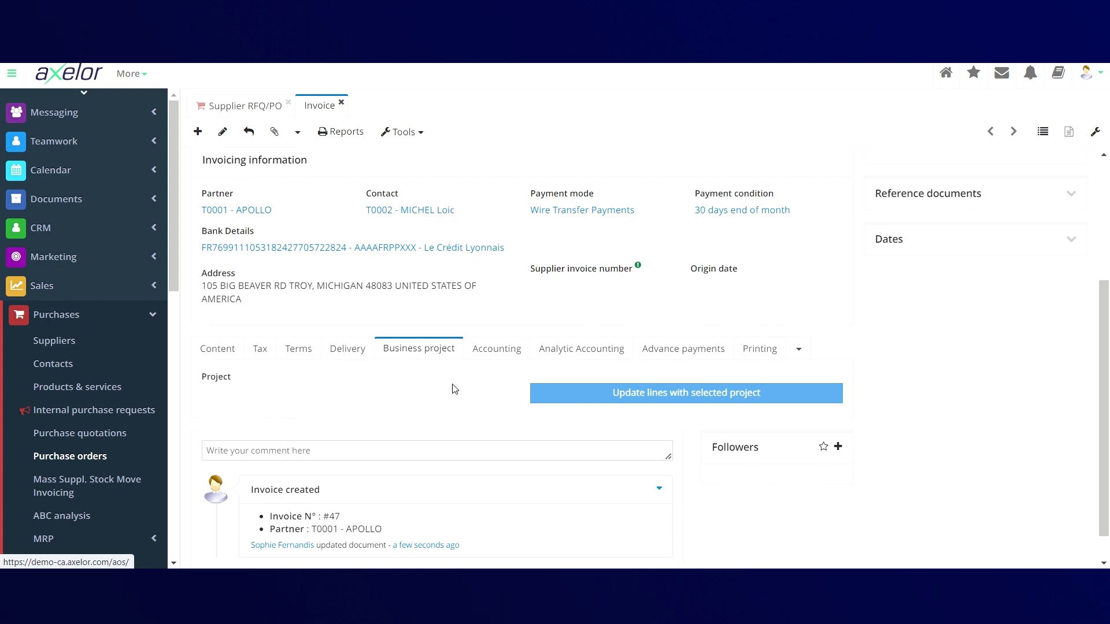
{"action": "left_click", "coordinate": [497, 354]}
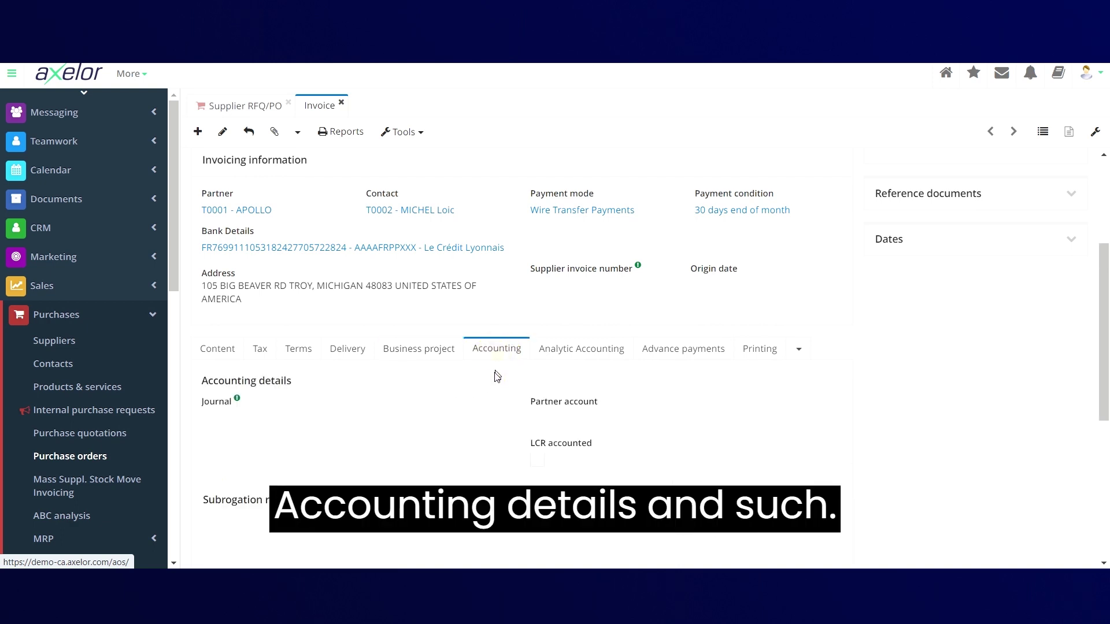
{"action": "scroll", "coordinate": [494, 384], "scroll_direction": "down", "scroll_amount": 2}
{"action": "scroll", "coordinate": [495, 385], "scroll_direction": "up", "scroll_amount": 5}
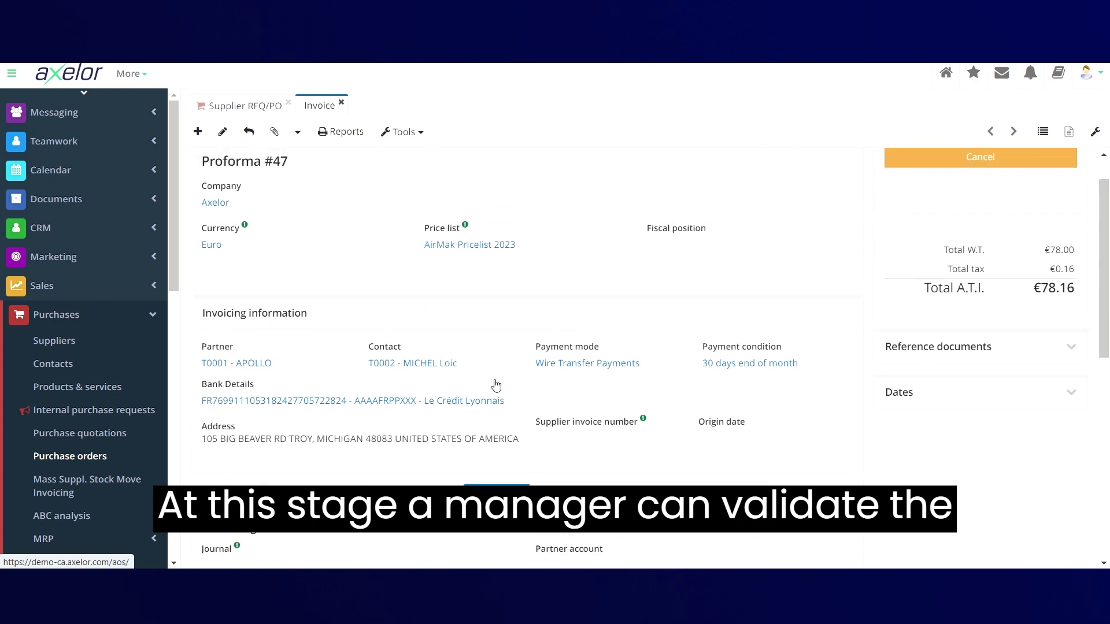
{"action": "scroll", "coordinate": [495, 385], "scroll_direction": "up", "scroll_amount": 1}
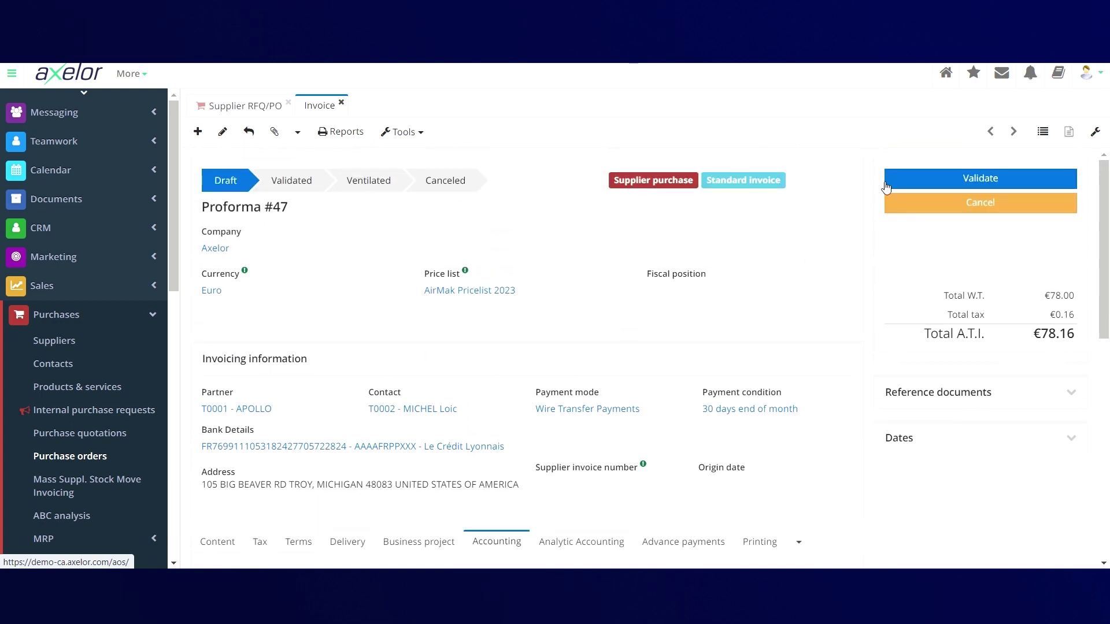
Validate the APOLLO supplier invoice Proforma #47, leaving €78.16 amount due
{"action": "left_click", "coordinate": [964, 180]}
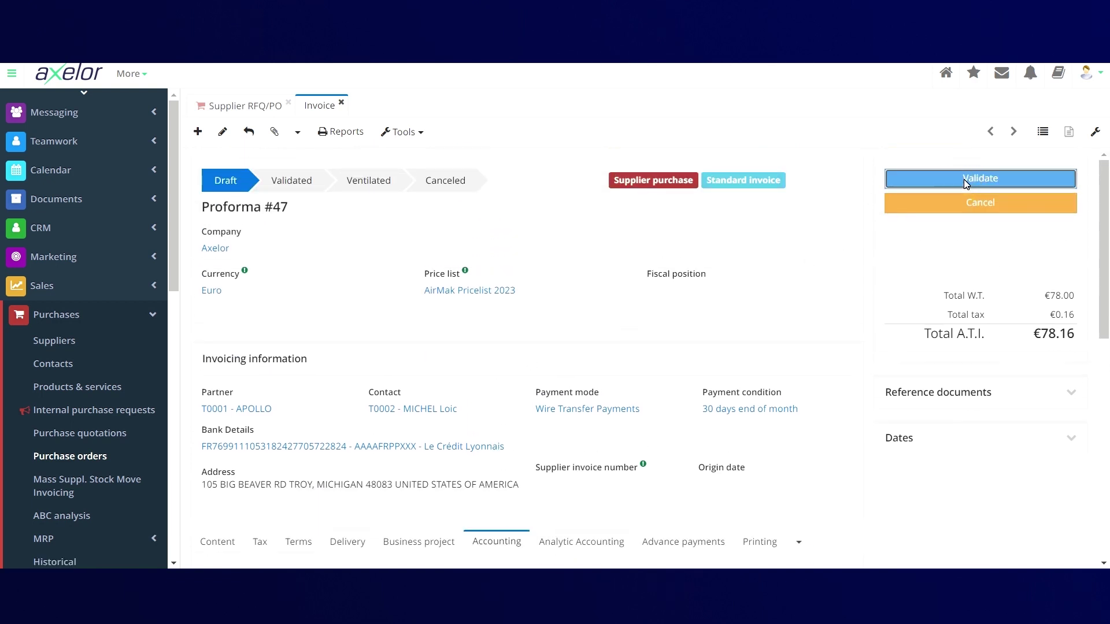
{"action": "left_click", "coordinate": [951, 178]}
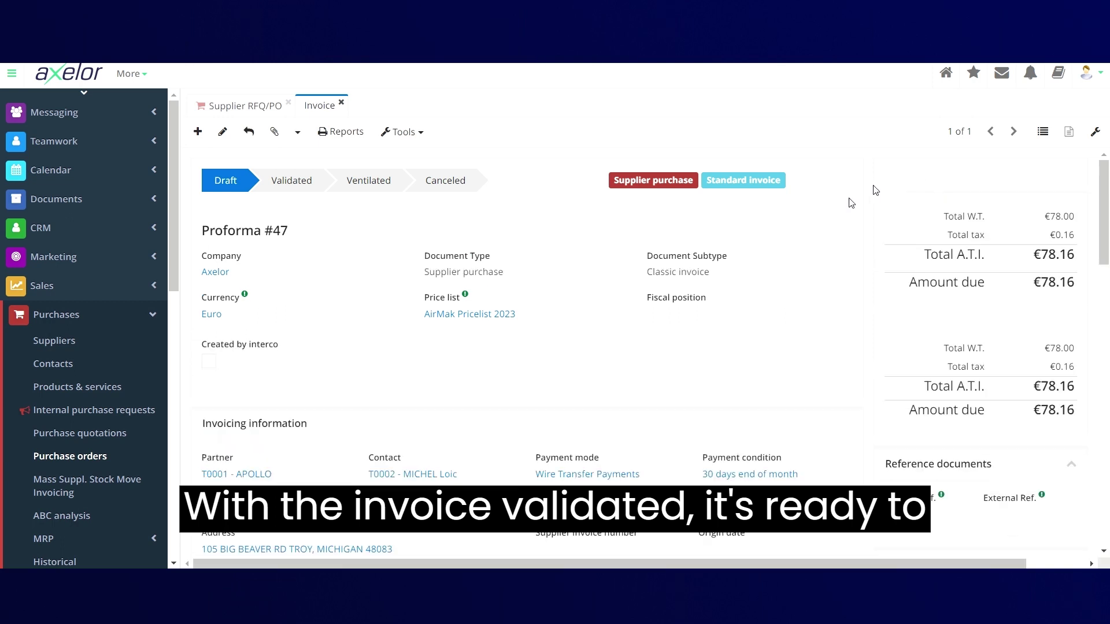